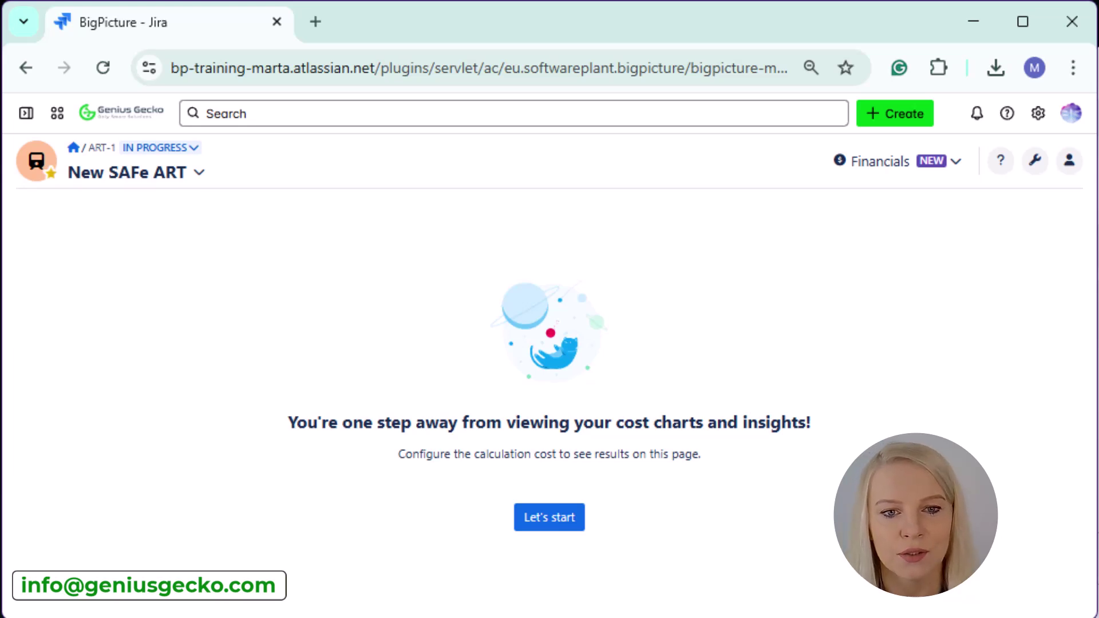
- Start the cost calculation setup for the New SAFe ART box and set the tracking period to Current year (2025)
click(552, 524)
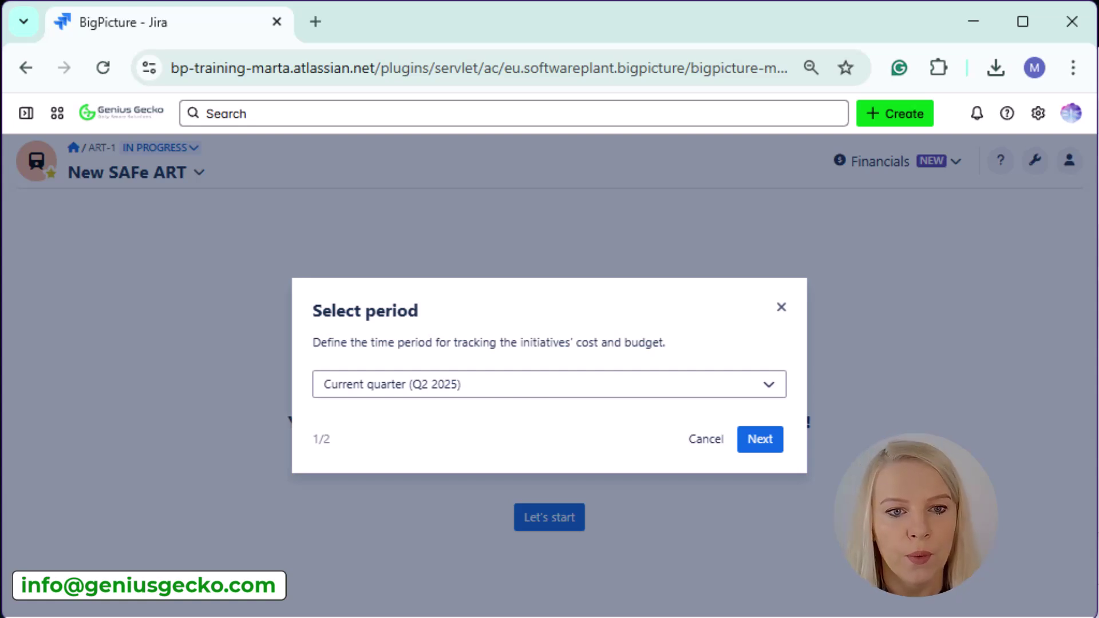
click(628, 386)
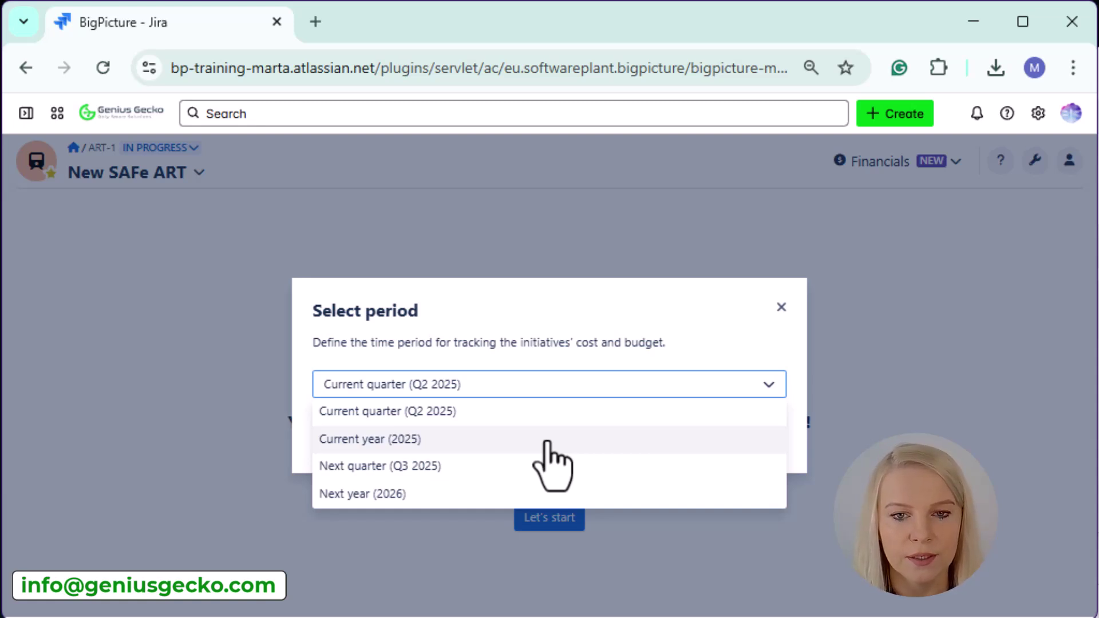
click(546, 440)
click(763, 438)
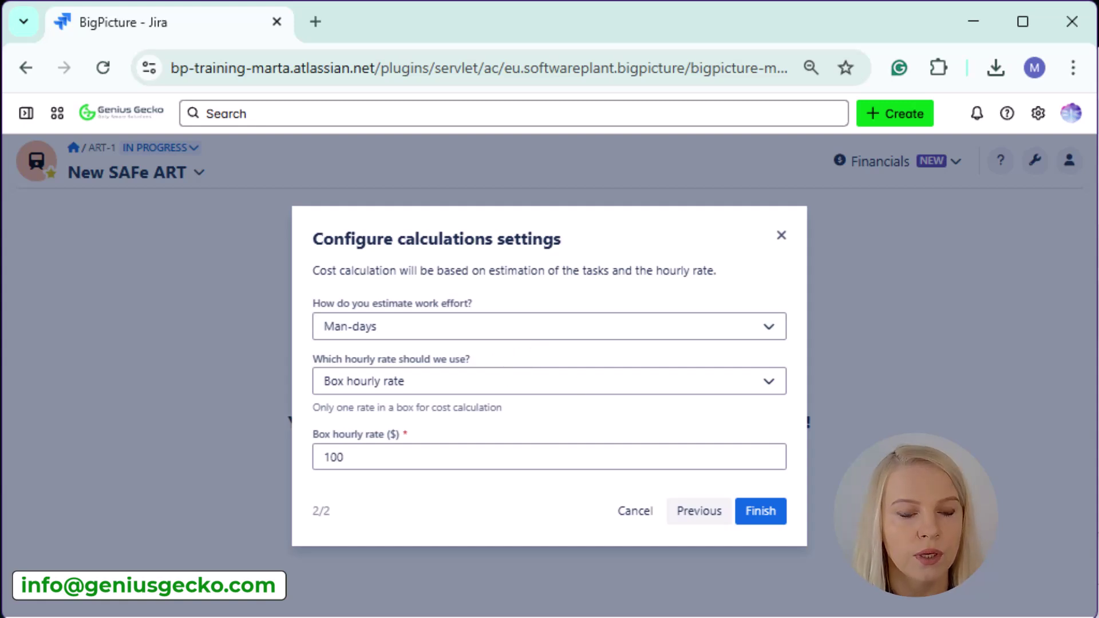
- Choose Man-days as the work effort estimate and Box hourly rate as the rate for cost calculation
click(588, 329)
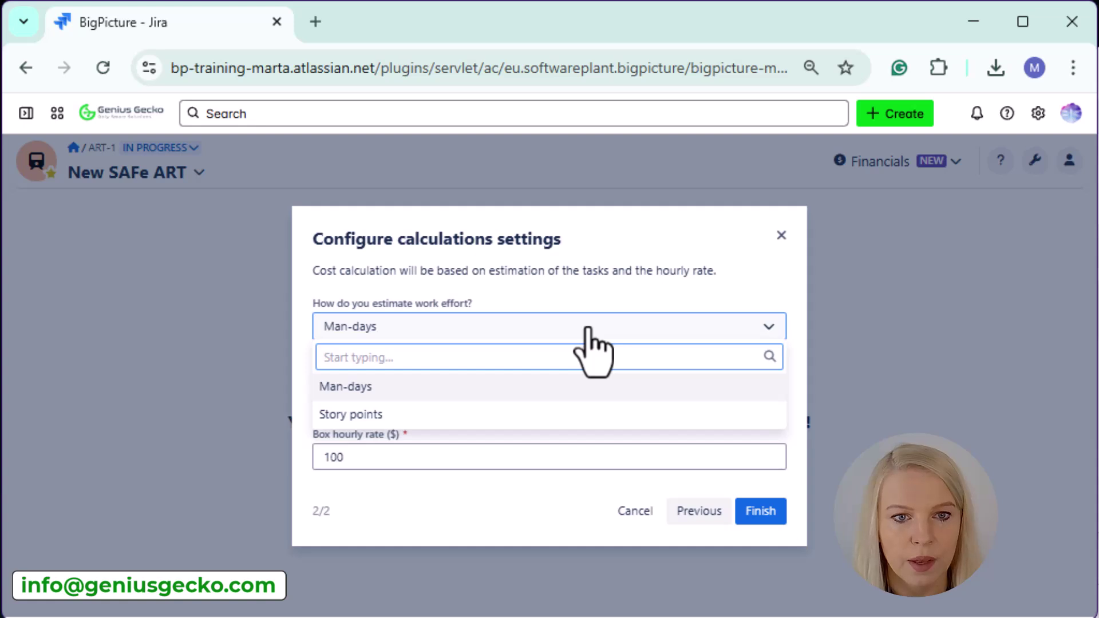
click(567, 396)
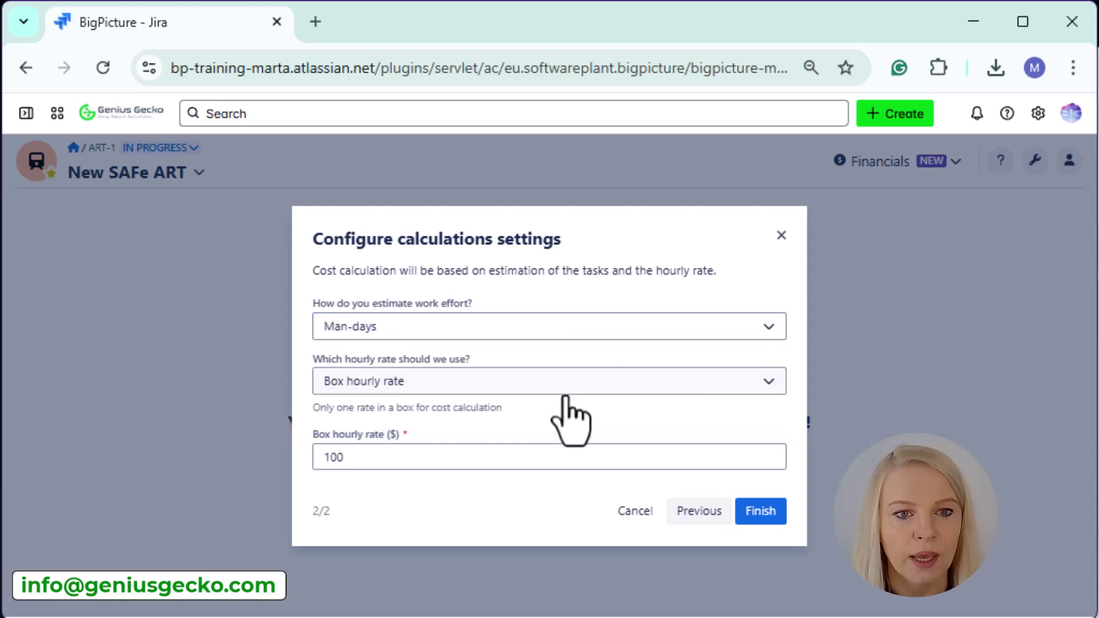
click(554, 383)
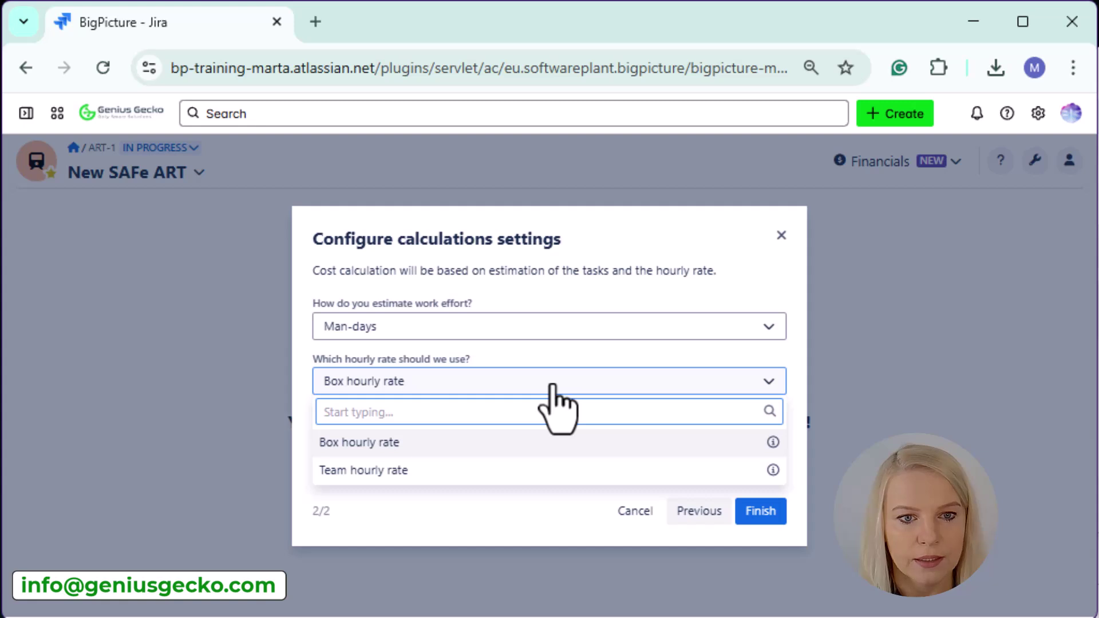
click(449, 445)
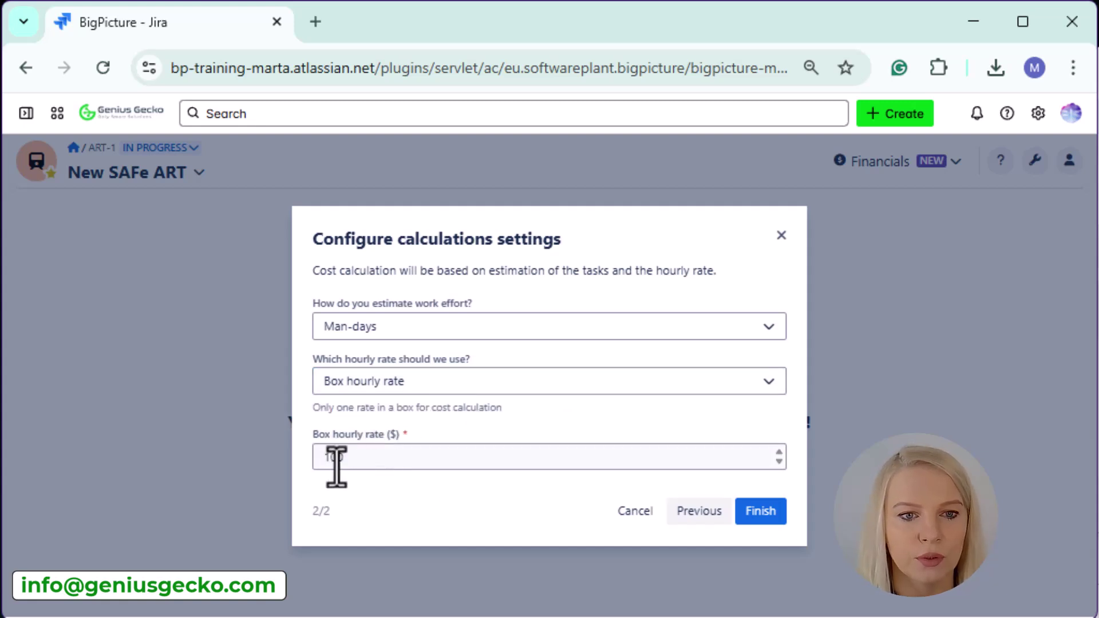
click(399, 456)
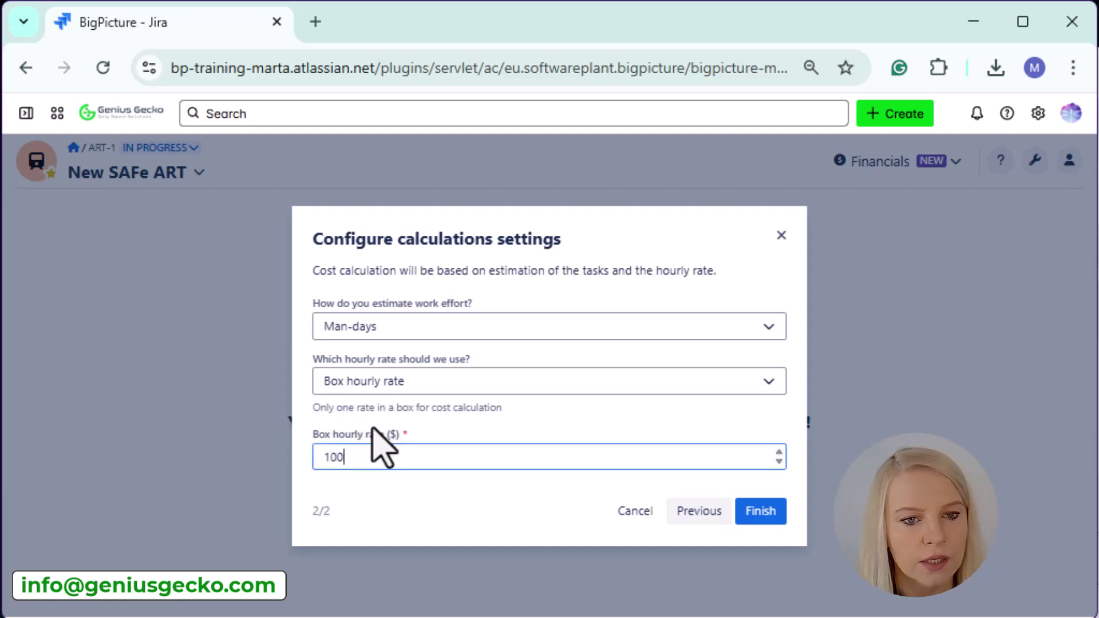
- Try Team hourly rate as the rate for the cost calculation
click(391, 382)
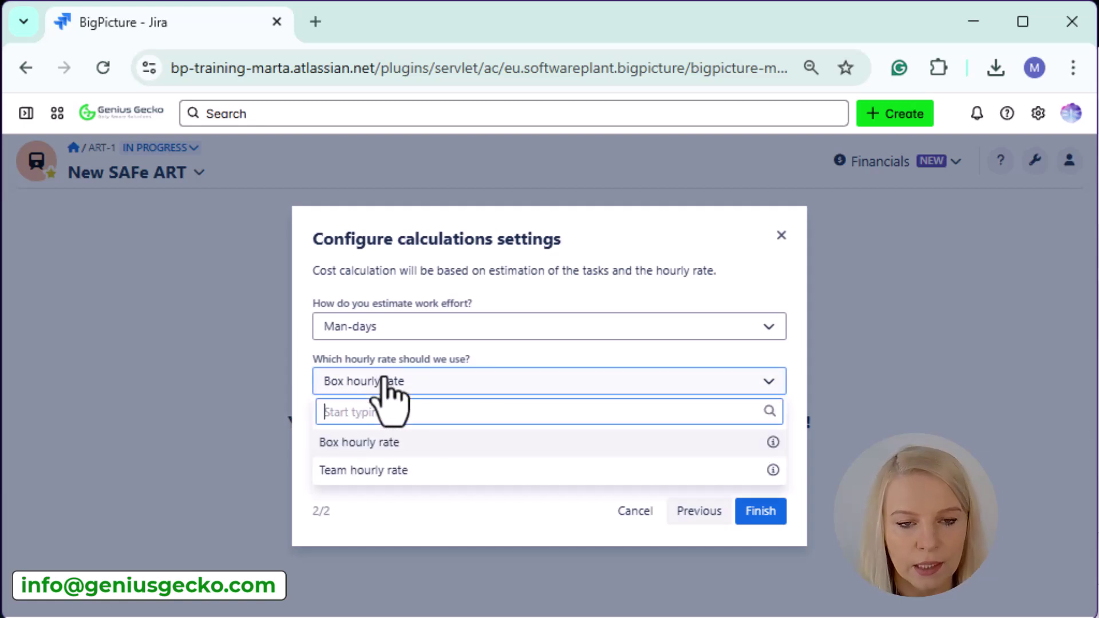
click(395, 482)
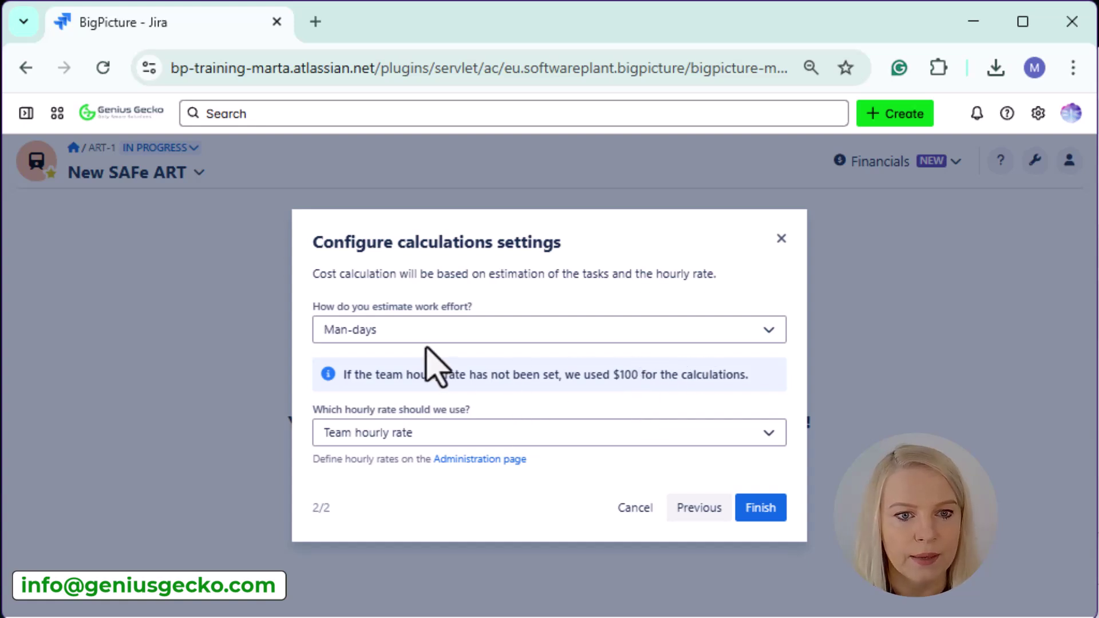
- Return the rate selection to Box hourly rate and finish the calculation settings
click(493, 439)
click(420, 491)
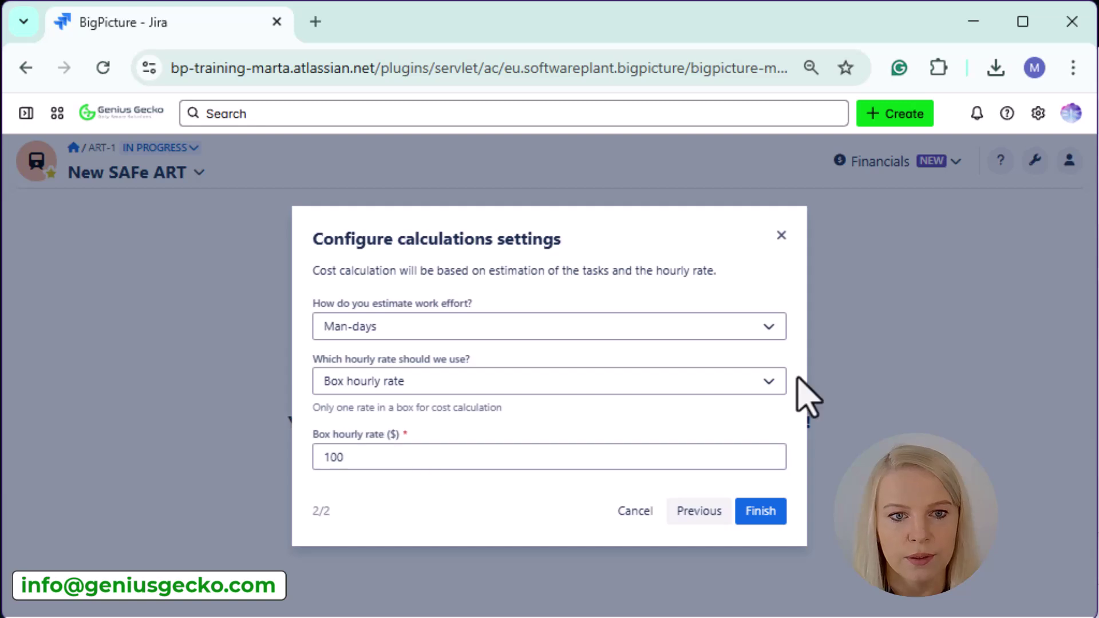
click(761, 511)
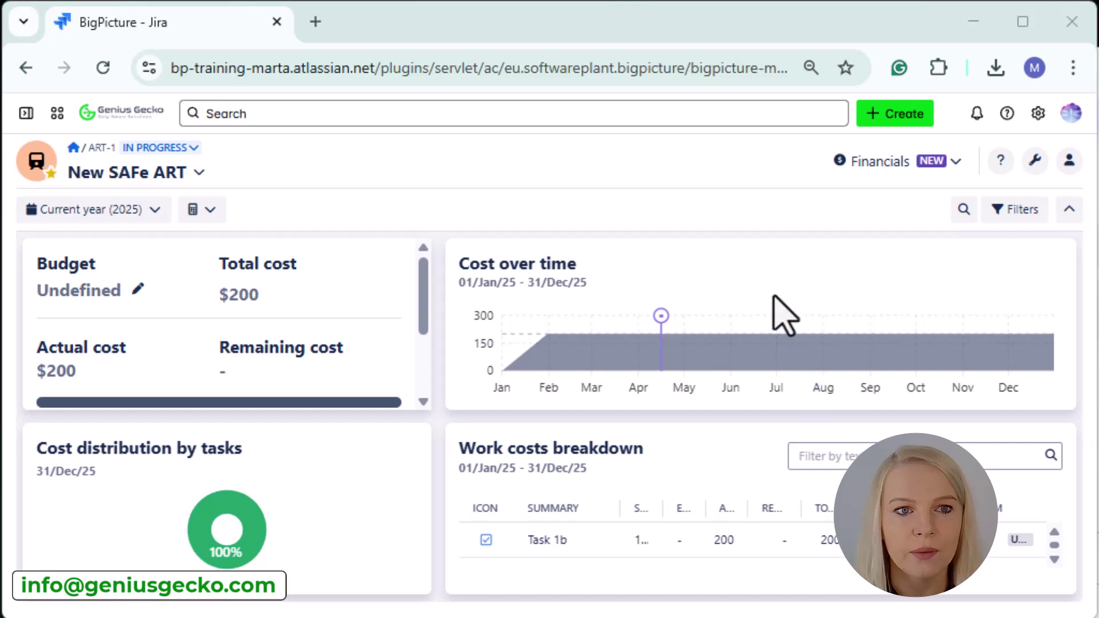
- Find the 2025 GGE portfolio in the box hierarchy and open its financials
click(182, 172)
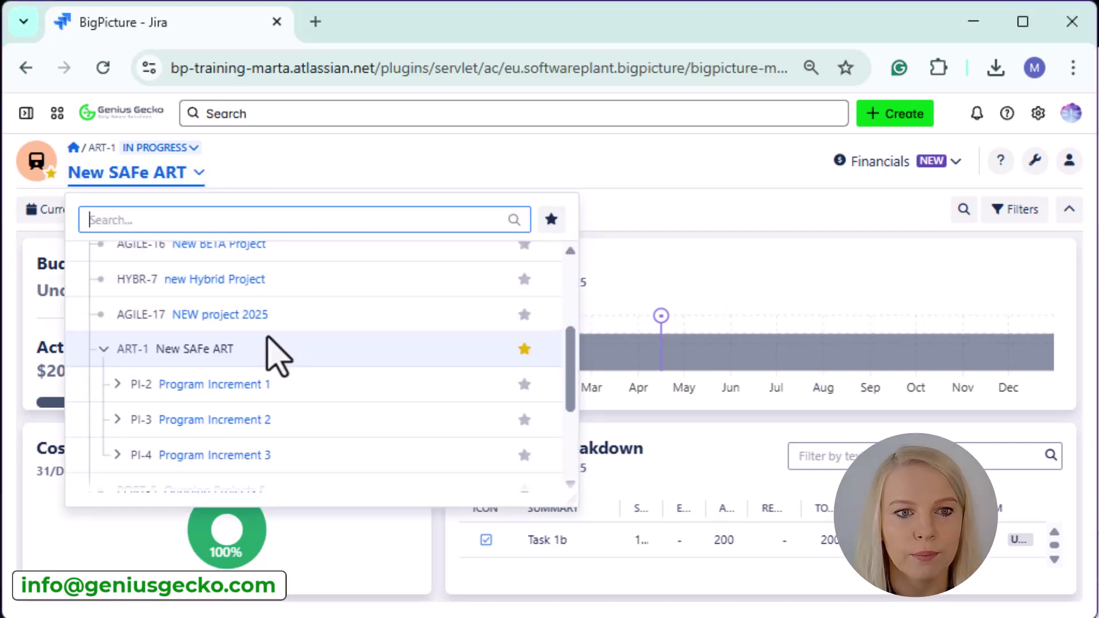
scroll(319, 373, down, 3)
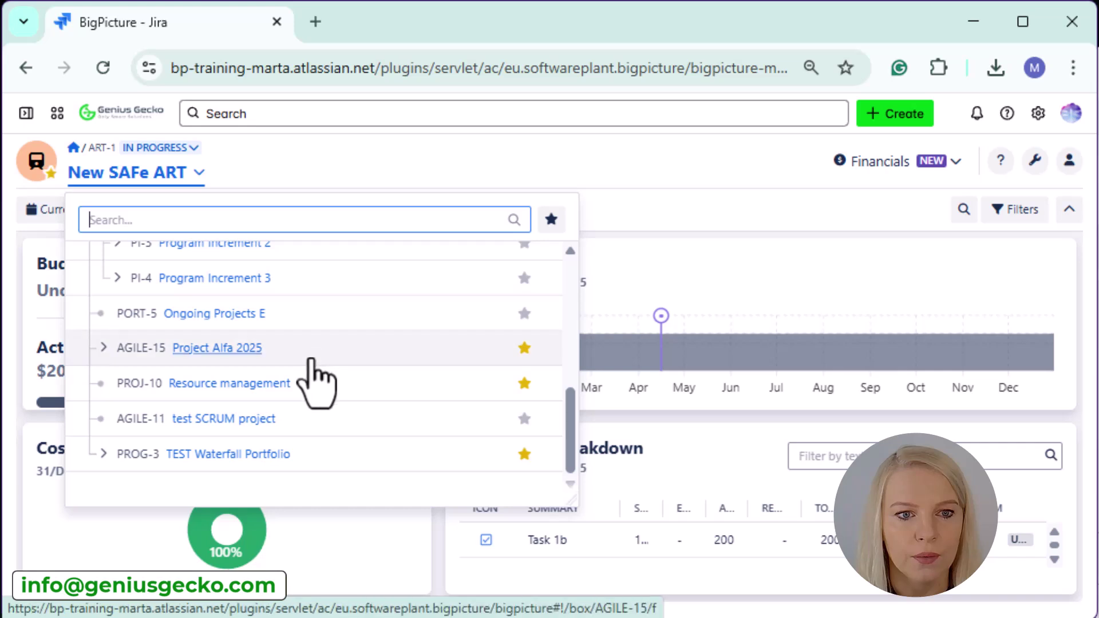
scroll(314, 379, up, 5)
scroll(309, 401, down, 5)
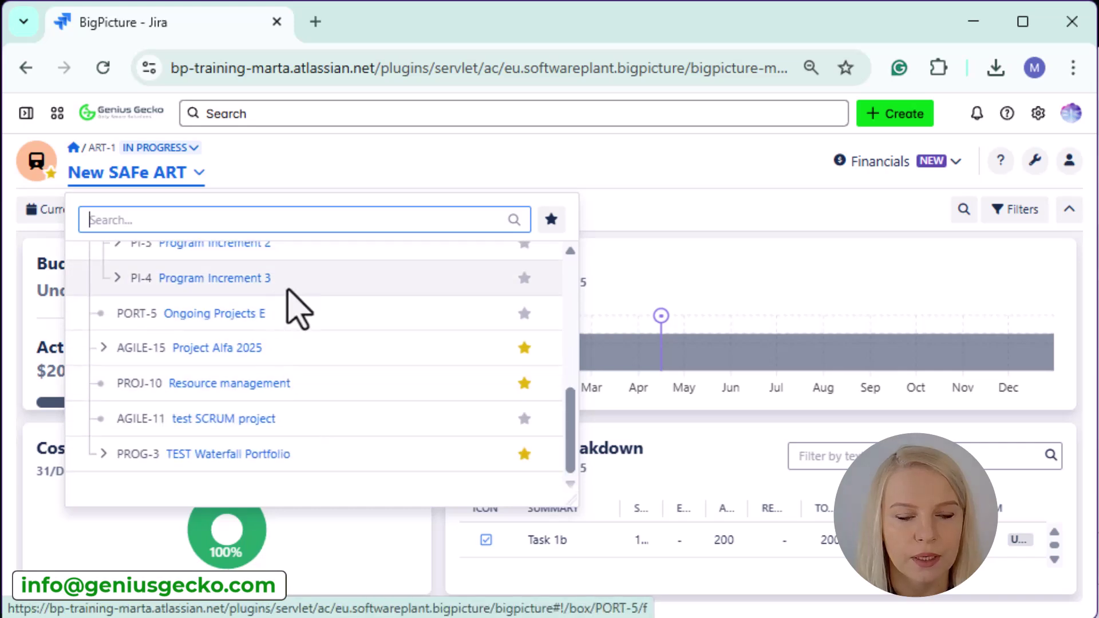
scroll(576, 410, up, 1)
drag(577, 409, 556, 302)
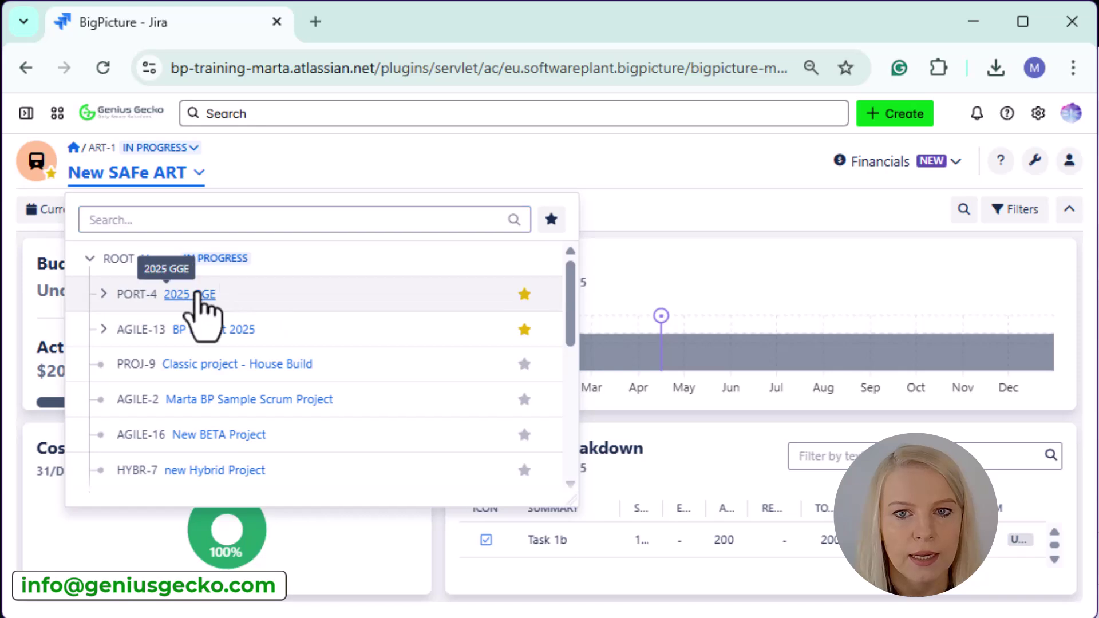
click(167, 294)
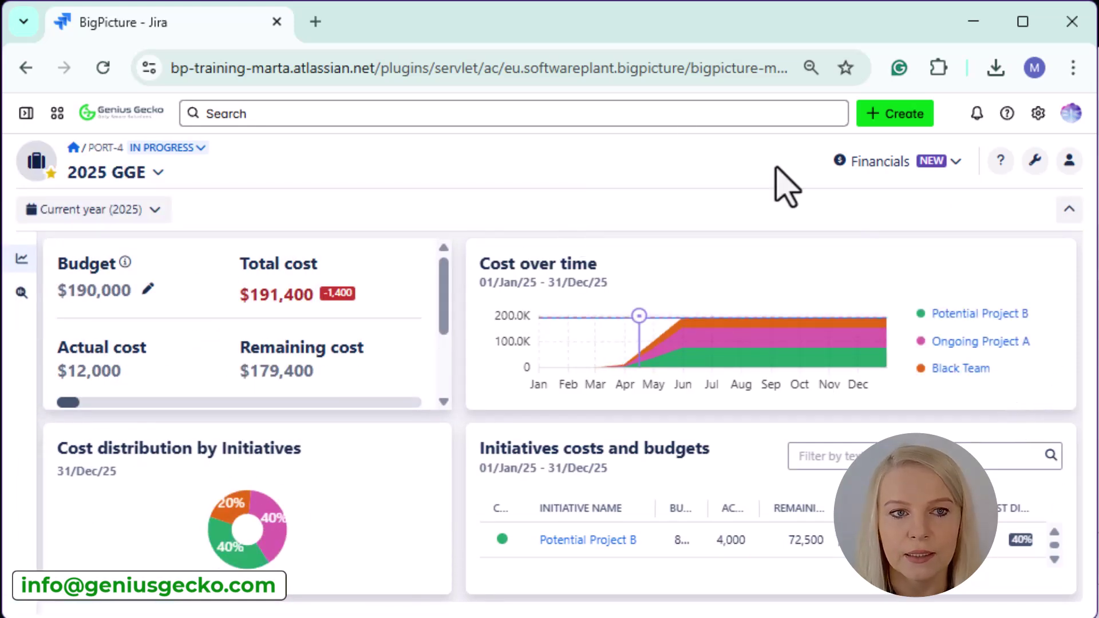
- Review the boxes nested under the 2025 GGE portfolio and the periods available for its financial data
click(142, 177)
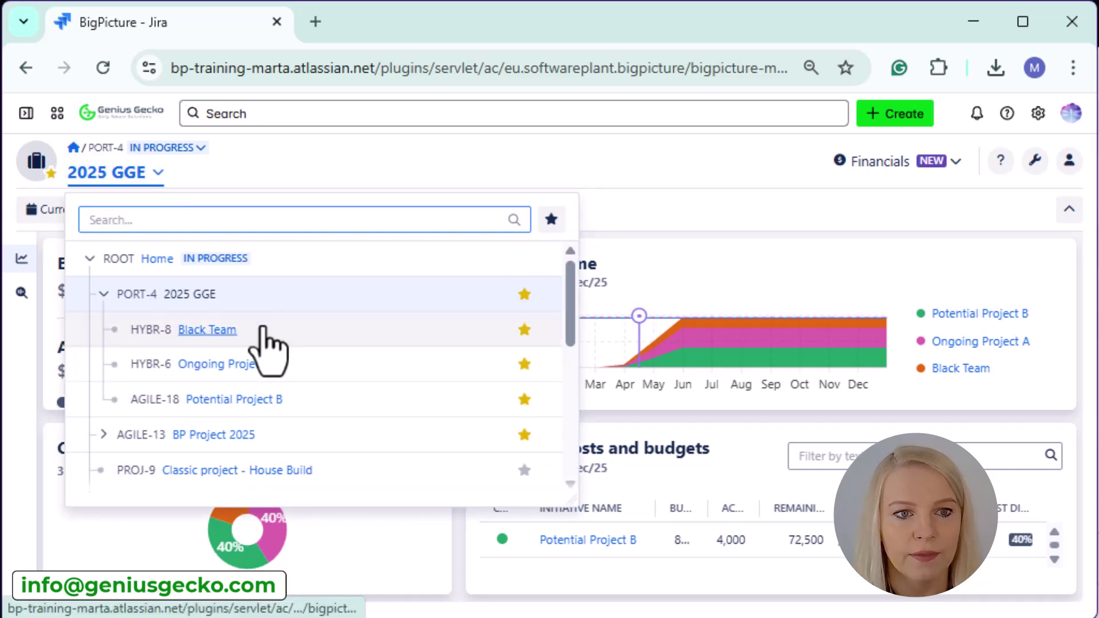
click(296, 177)
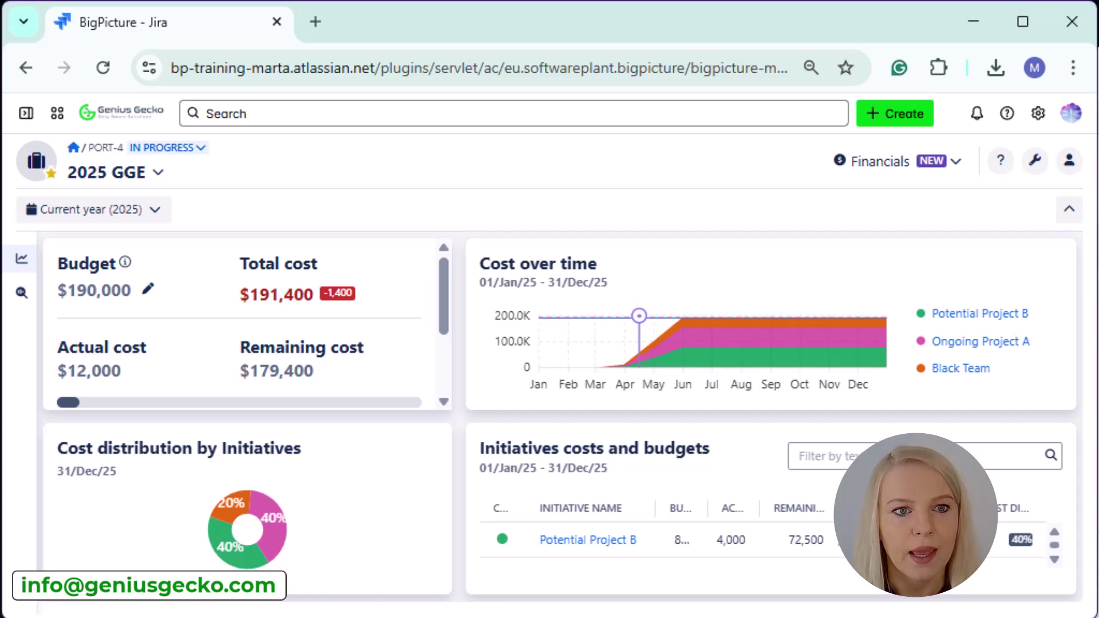
click(154, 210)
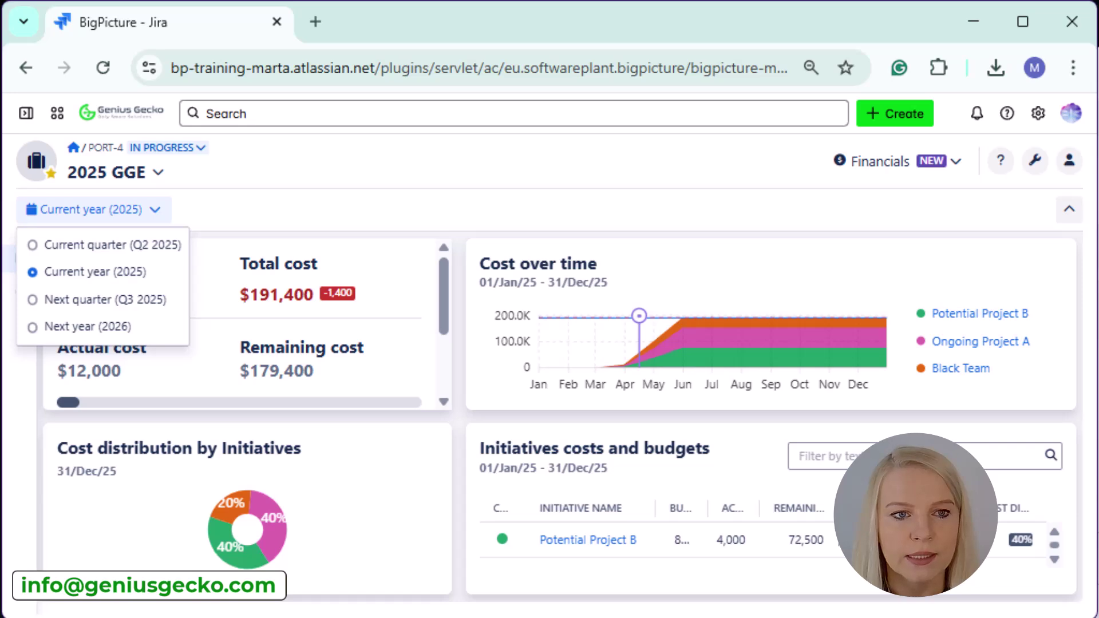
click(601, 178)
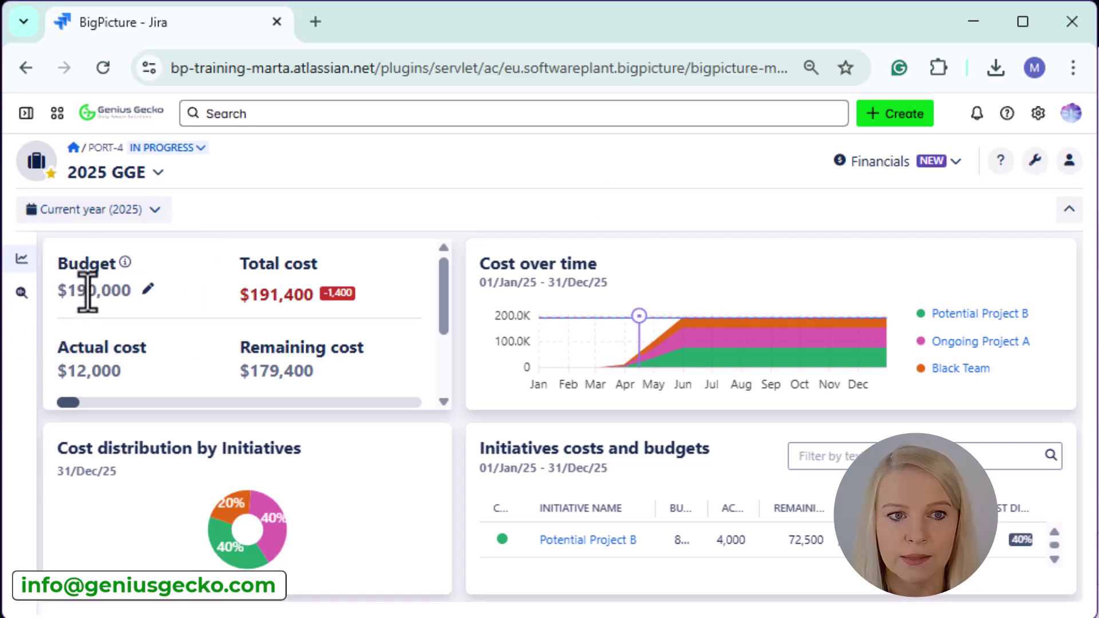
- Look at the portfolio's current-year budget editor without saving, and check the budget's information hint
click(149, 289)
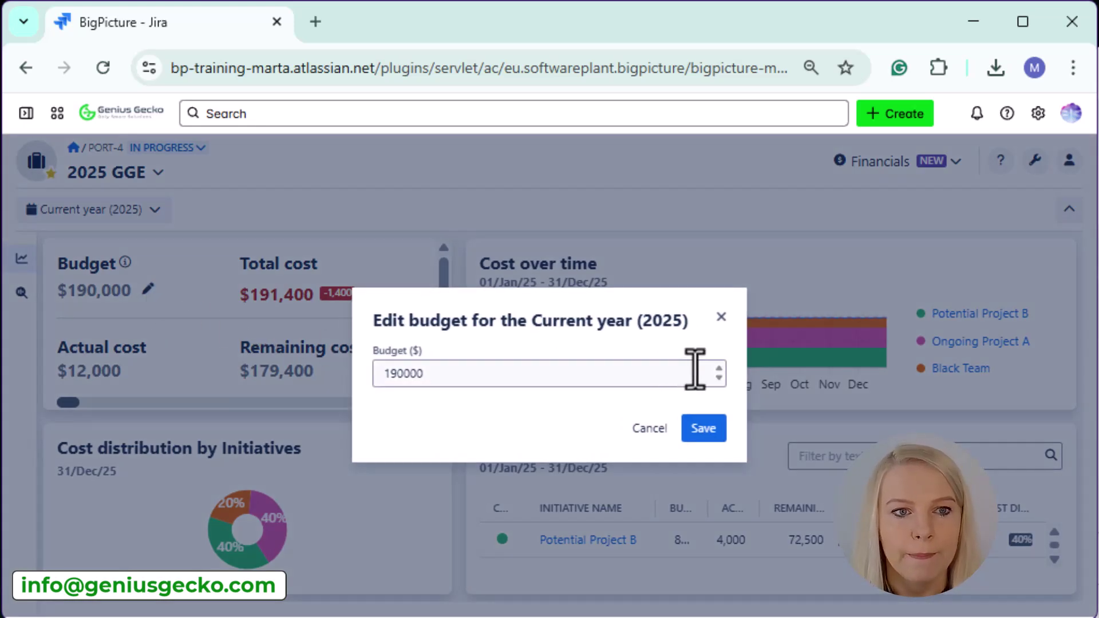
click(721, 318)
mouse_move(126, 267)
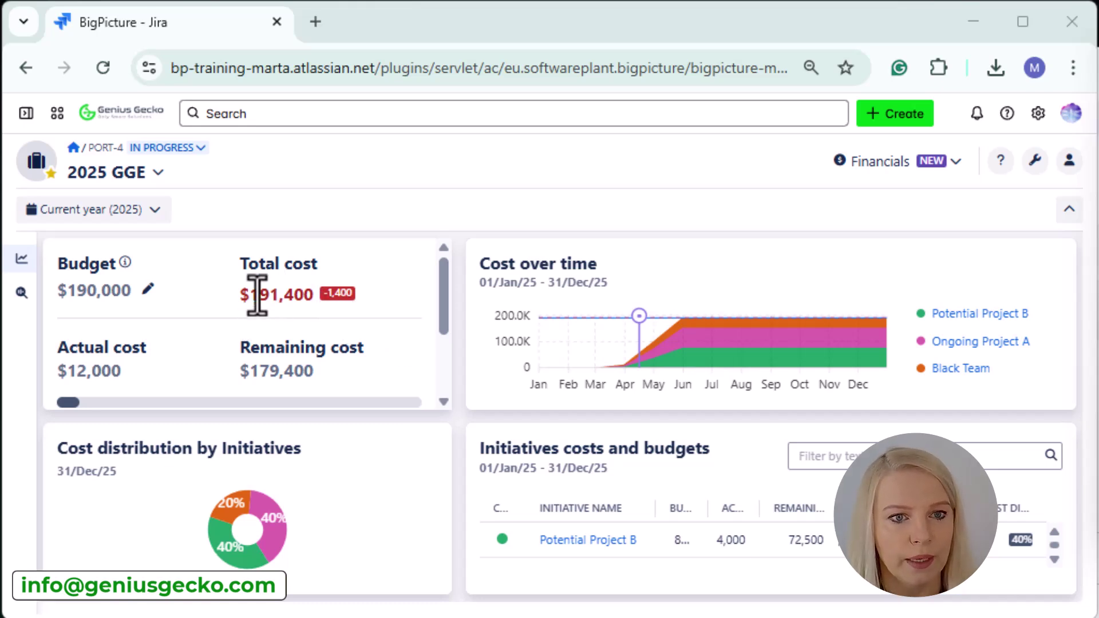
- Set the 2025 GGE portfolio's budget for the current year to $192000 and save it
click(117, 293)
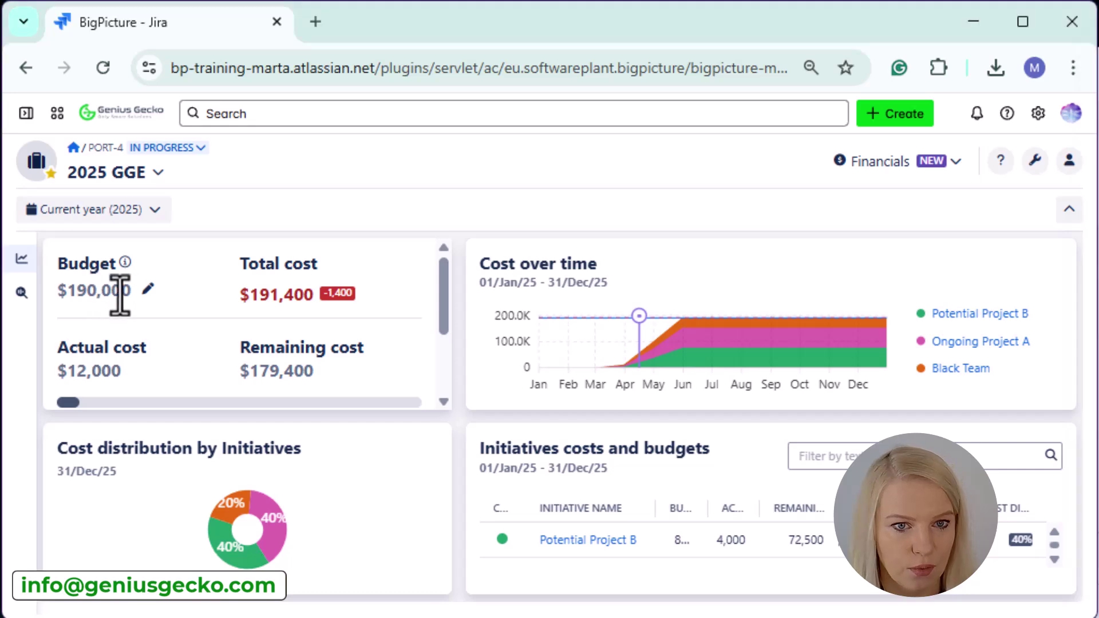
click(147, 289)
click(403, 373)
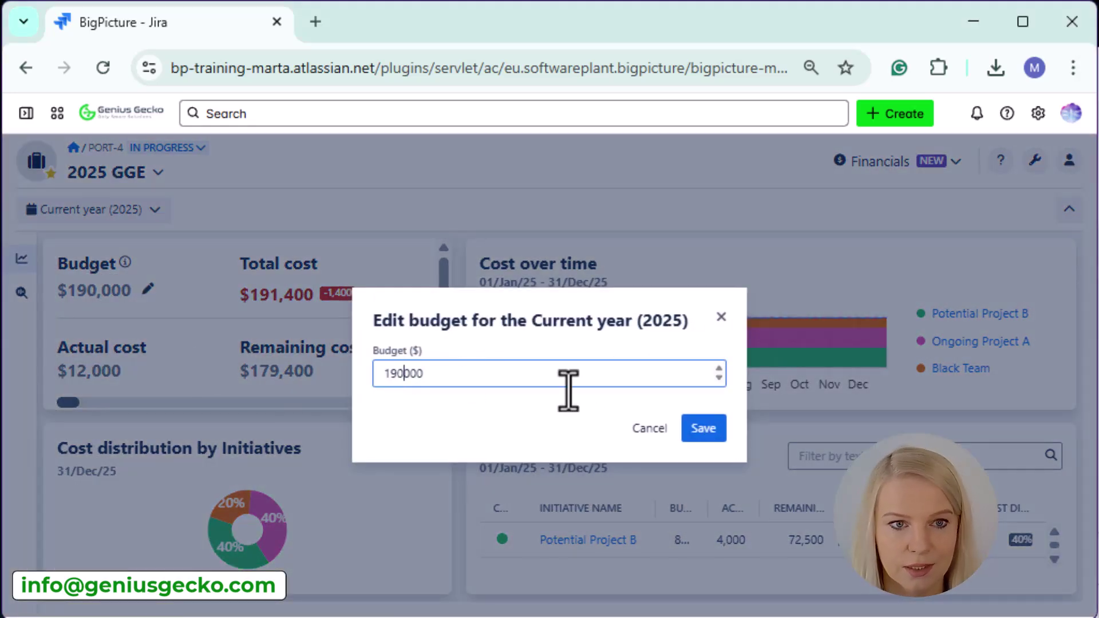
key(BackSpace)
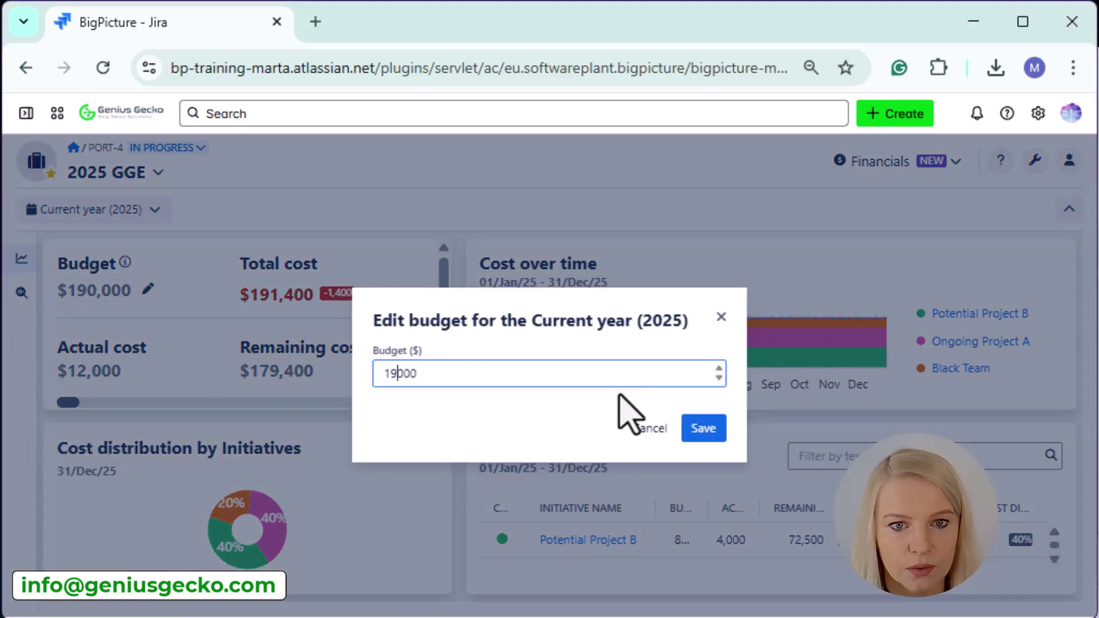
text(2)
click(695, 436)
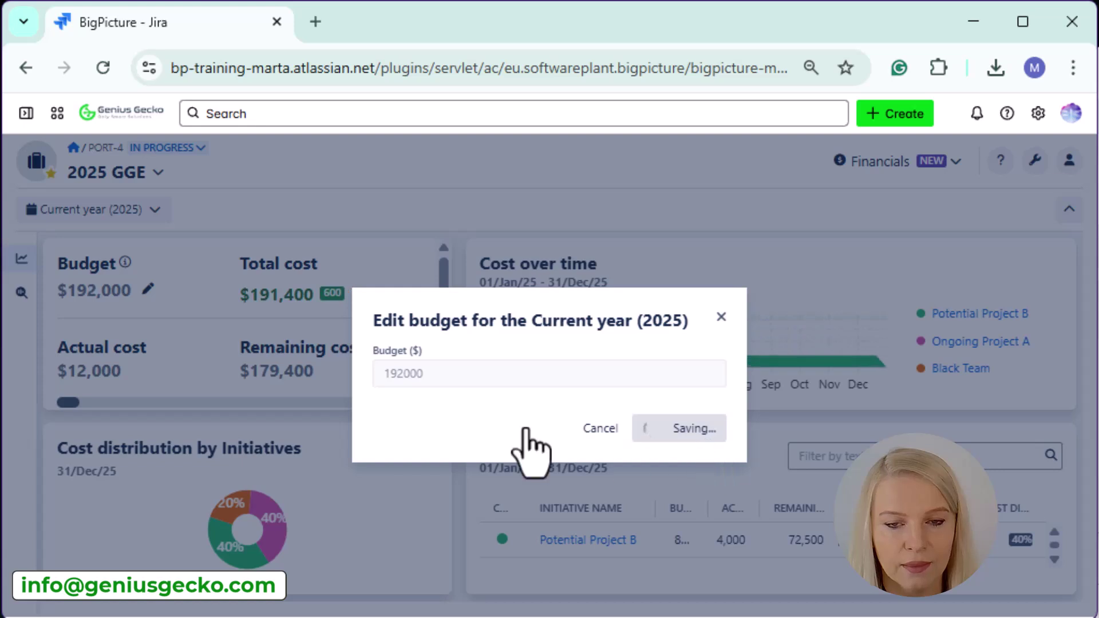
click(721, 316)
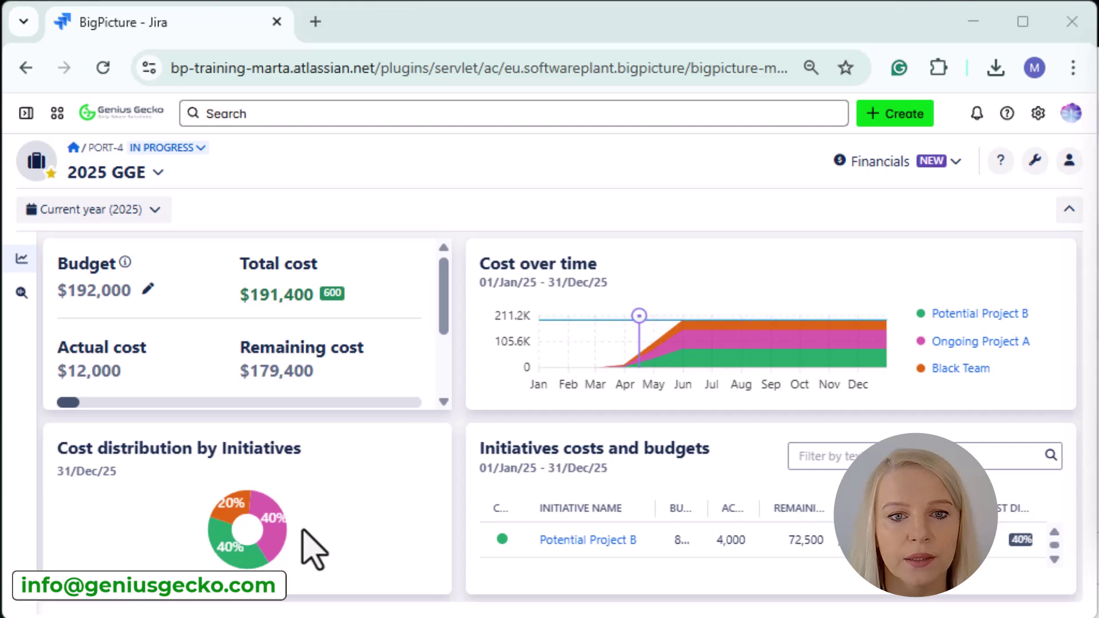
- Examine the cost distribution by initiatives, the today marker and budget line in Cost over time, and the initiatives' cost progress
mouse_move(286, 530)
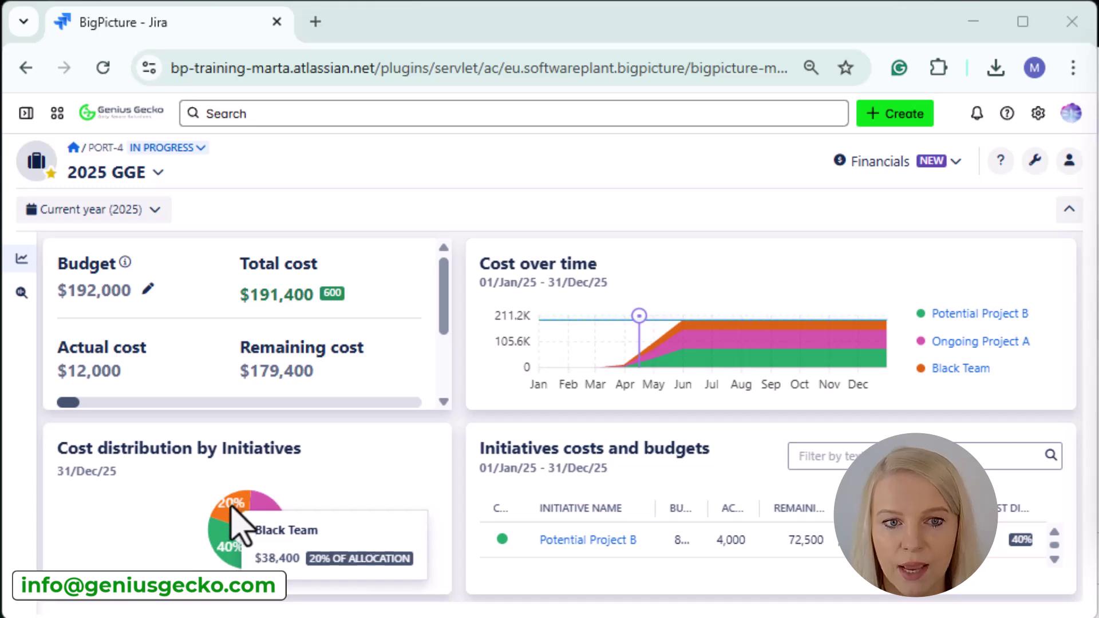
mouse_move(221, 536)
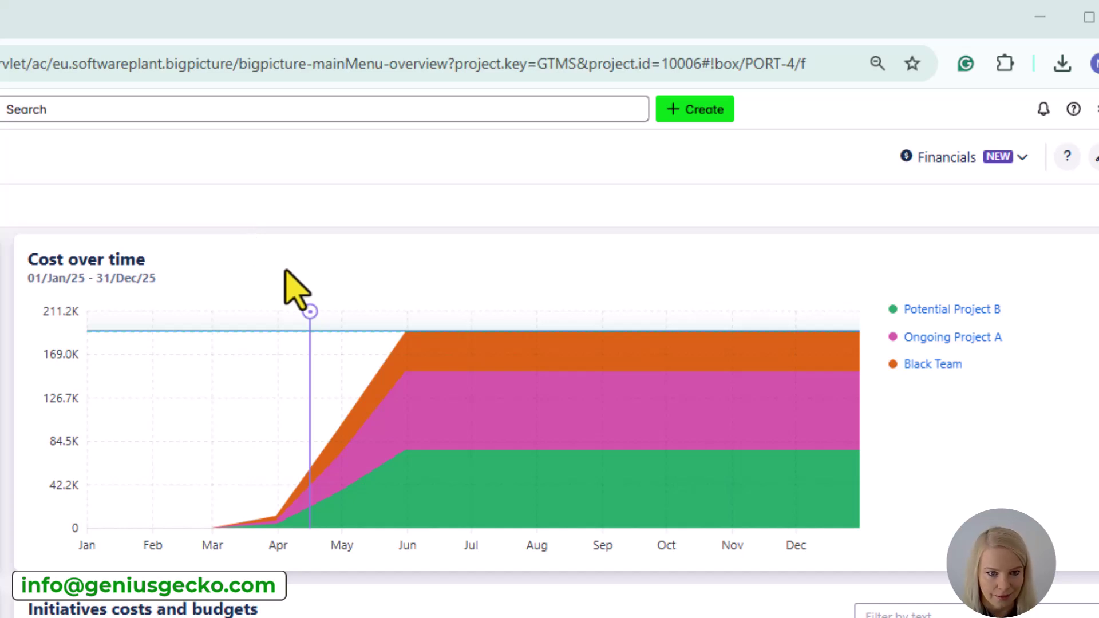
mouse_move(309, 314)
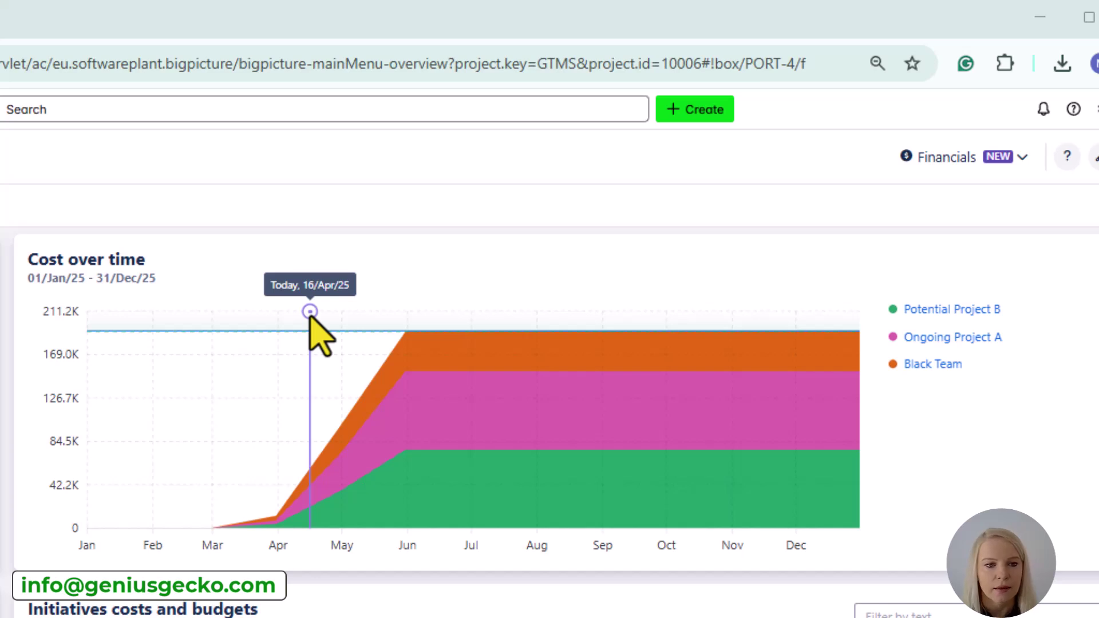
mouse_move(106, 335)
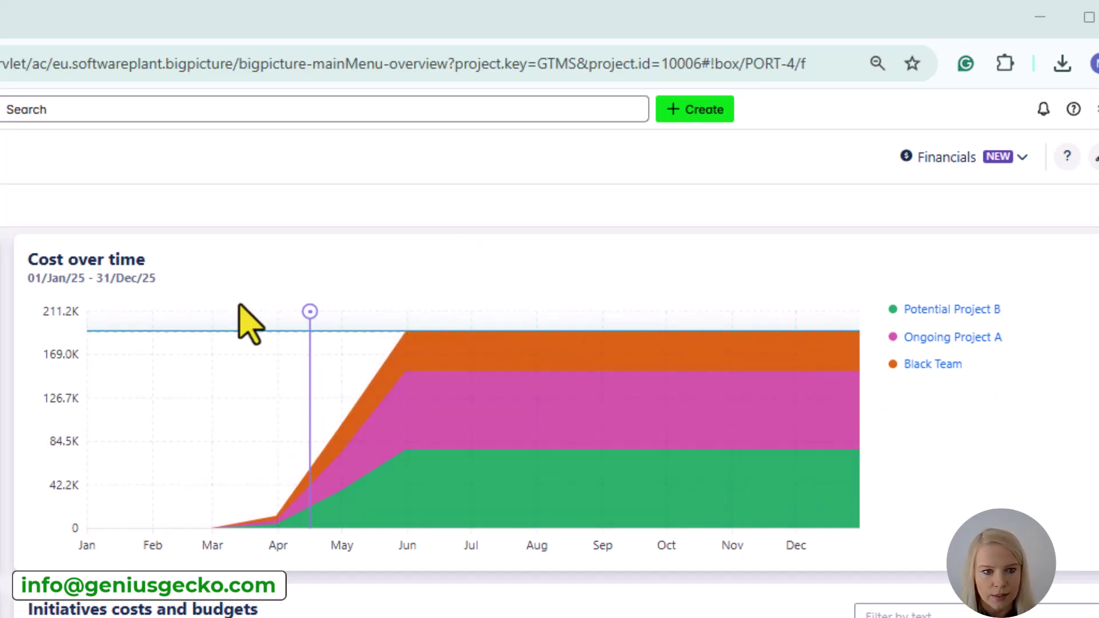
mouse_move(188, 337)
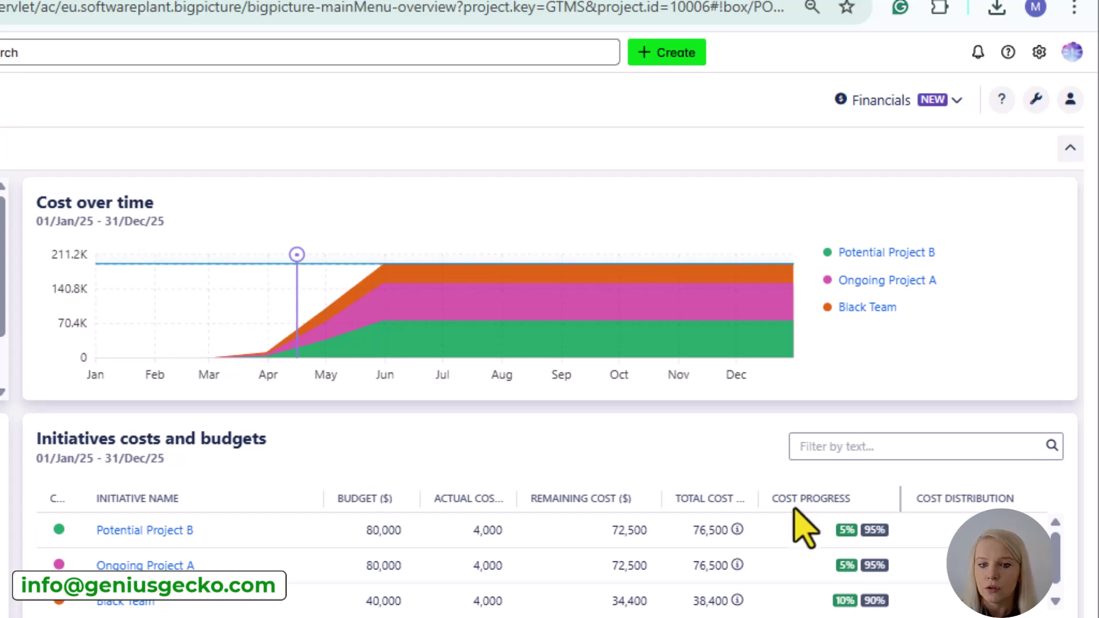
mouse_move(859, 532)
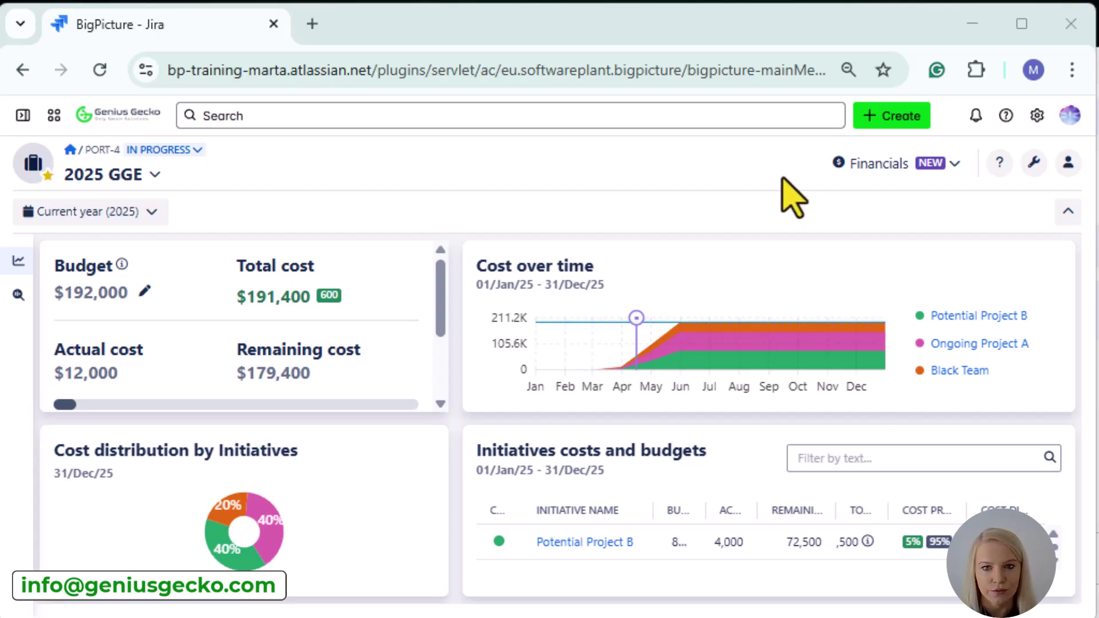
- Switch the portfolio's financials from Actual vs Planned to the Cost variance view
mouse_move(21, 315)
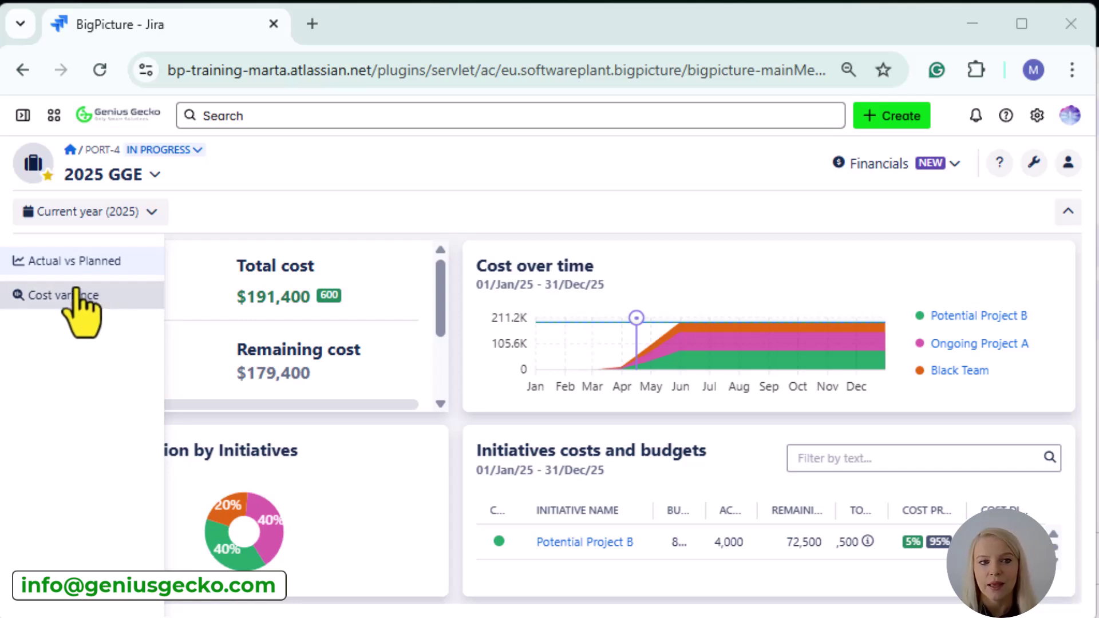
click(64, 302)
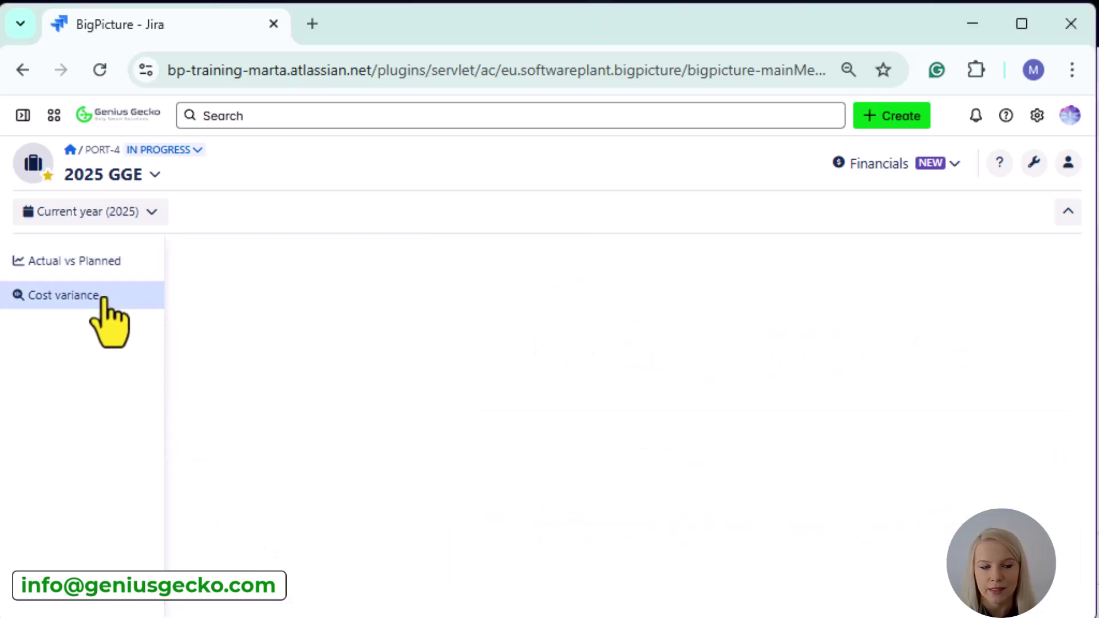